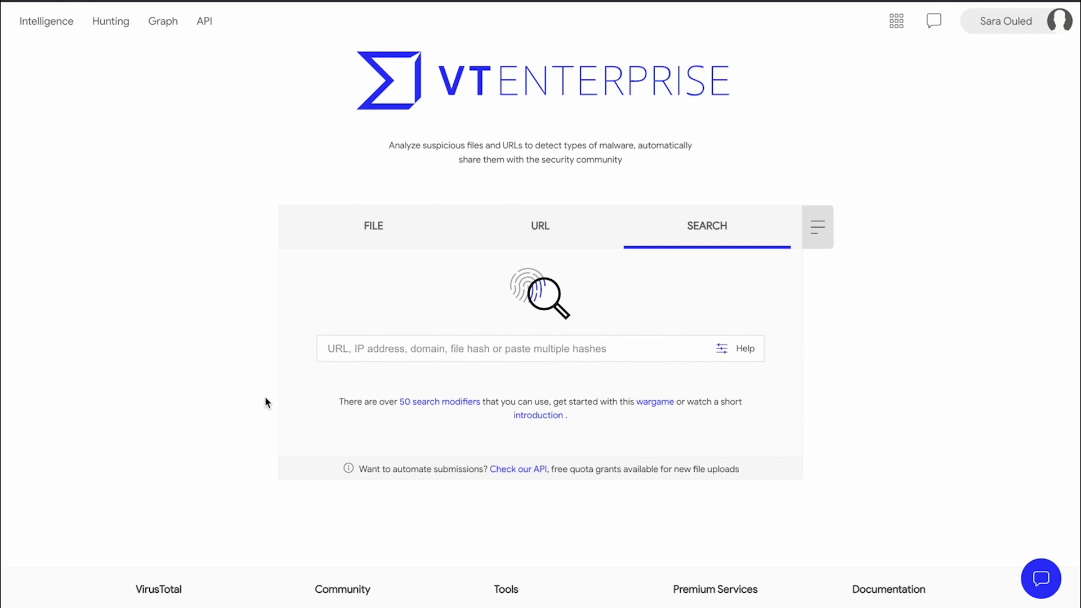
Look up netflix.com, then search for domains sharing its favicon's icon dhash.
{"action": "left_click", "coordinate": [342, 349]}
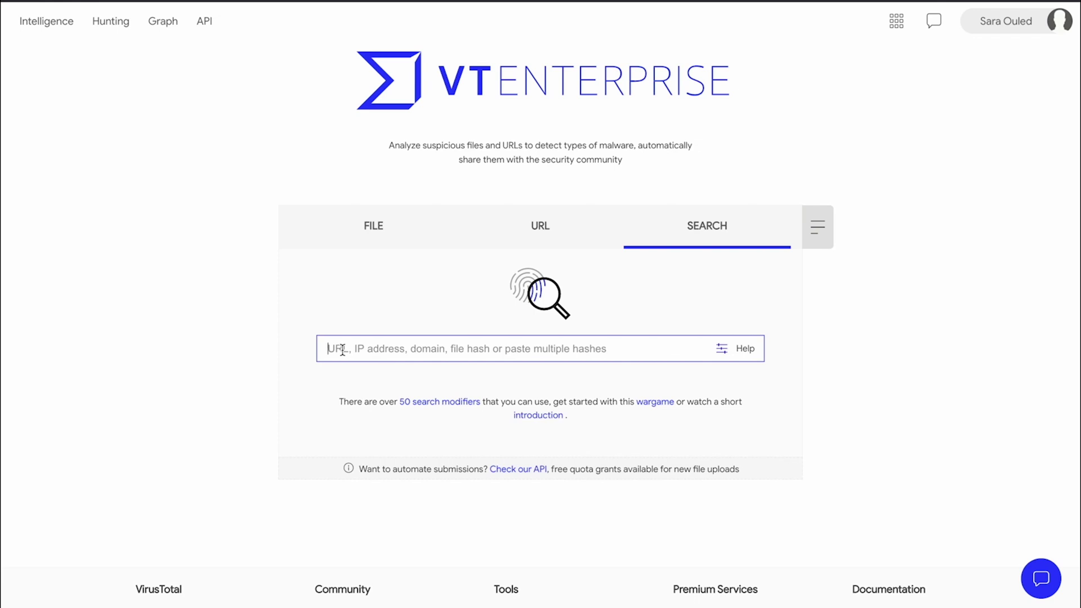
{"action": "type", "text": "netflix.com"}
{"action": "key", "text": "Return"}
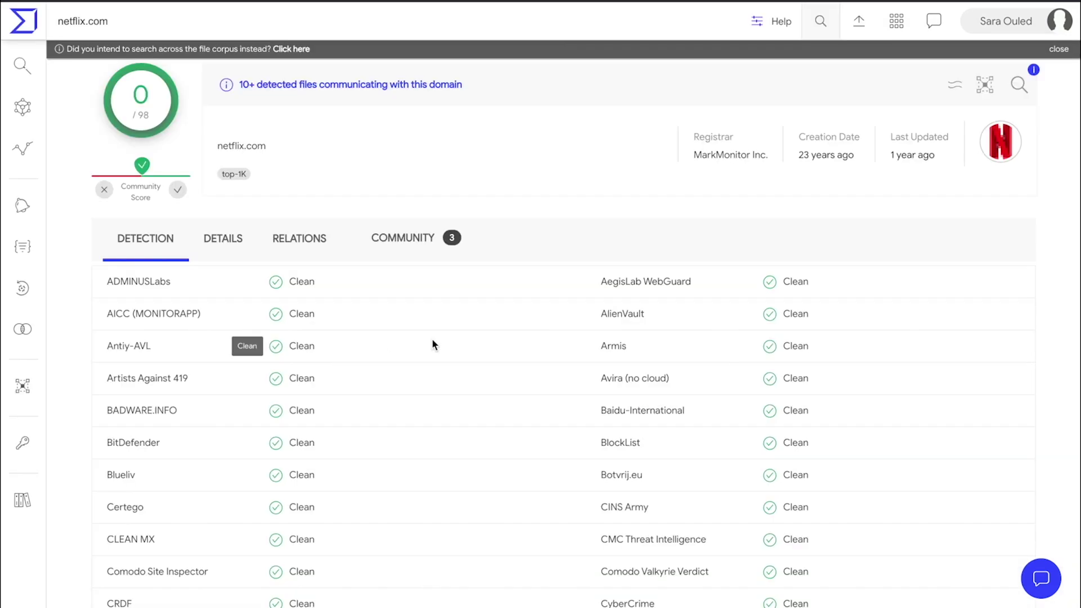
{"action": "left_click", "coordinate": [1000, 144]}
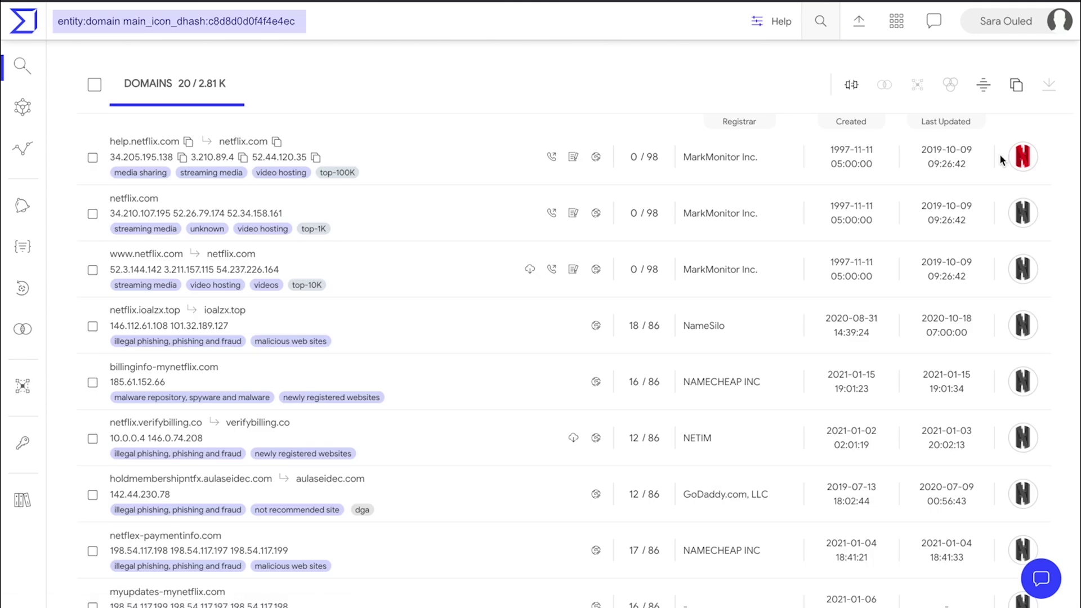
Open the netflix.ioalzx.top result to see its 18/86 detection report.
{"action": "left_click", "coordinate": [140, 311]}
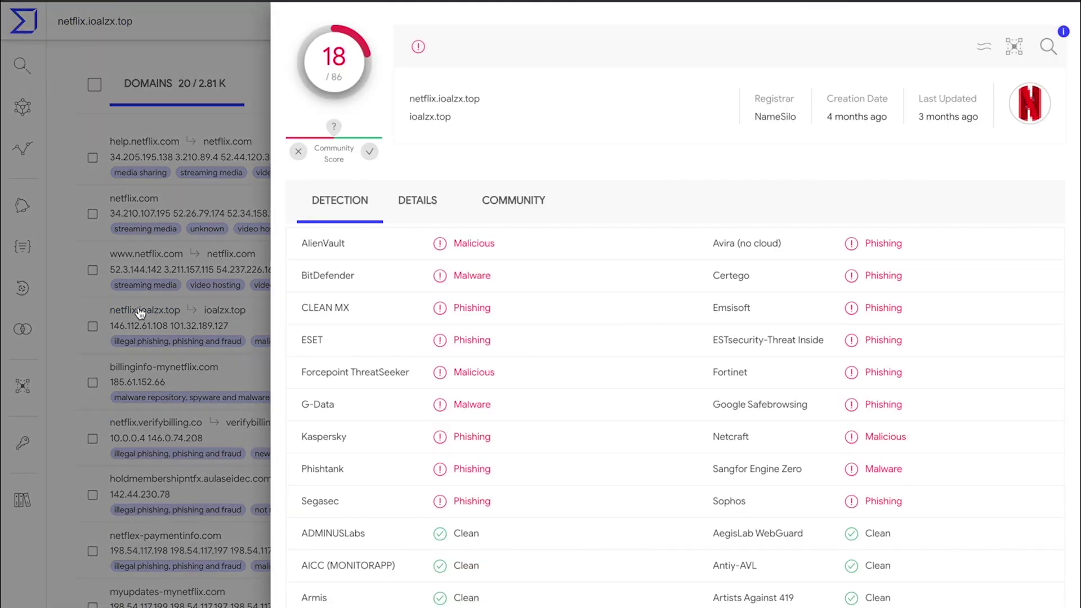